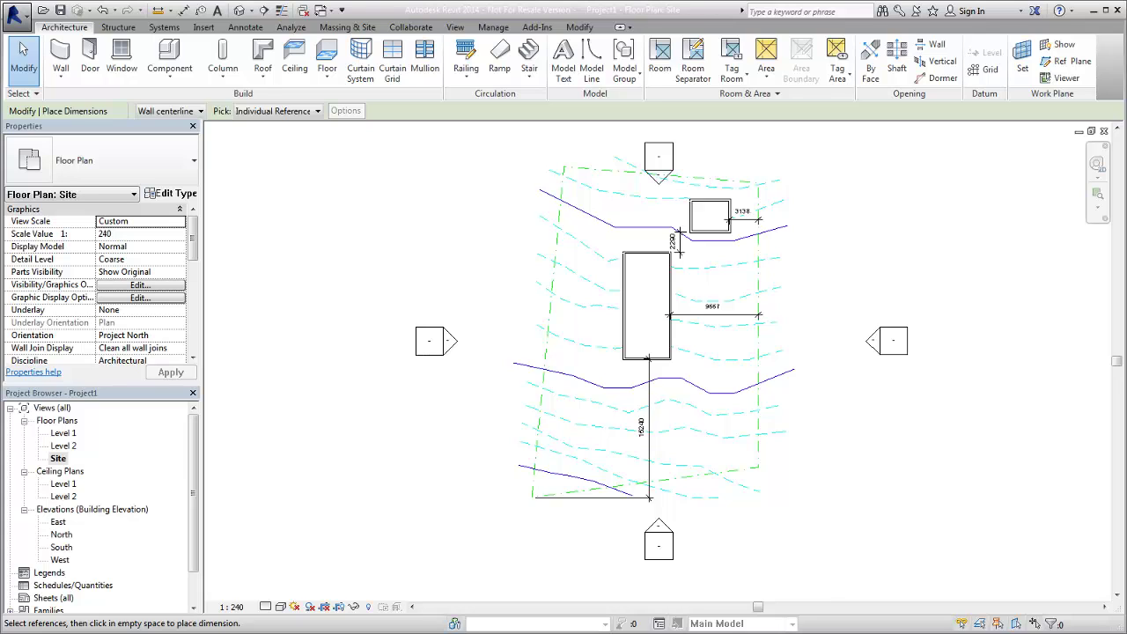
Step: End the dimension tool so you can move on to Project2's Site floor plan
key("Escape")
key("Escape")
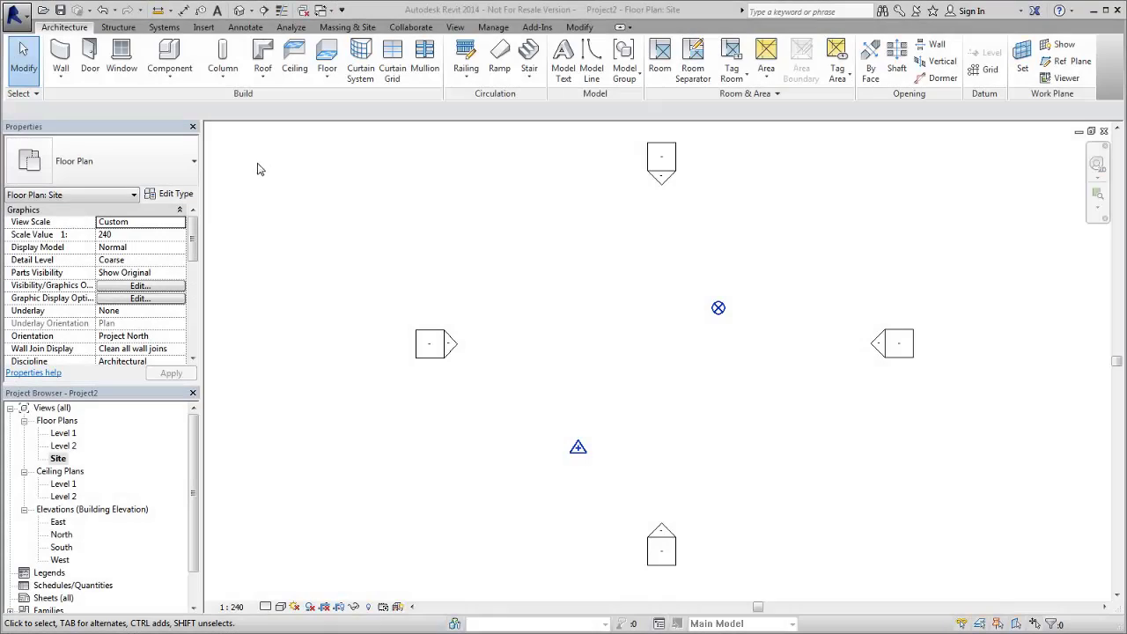
Step: Link Site_survey.dwg into the Site plan using Auto - Origin to Origin positioning
left_click(203, 27)
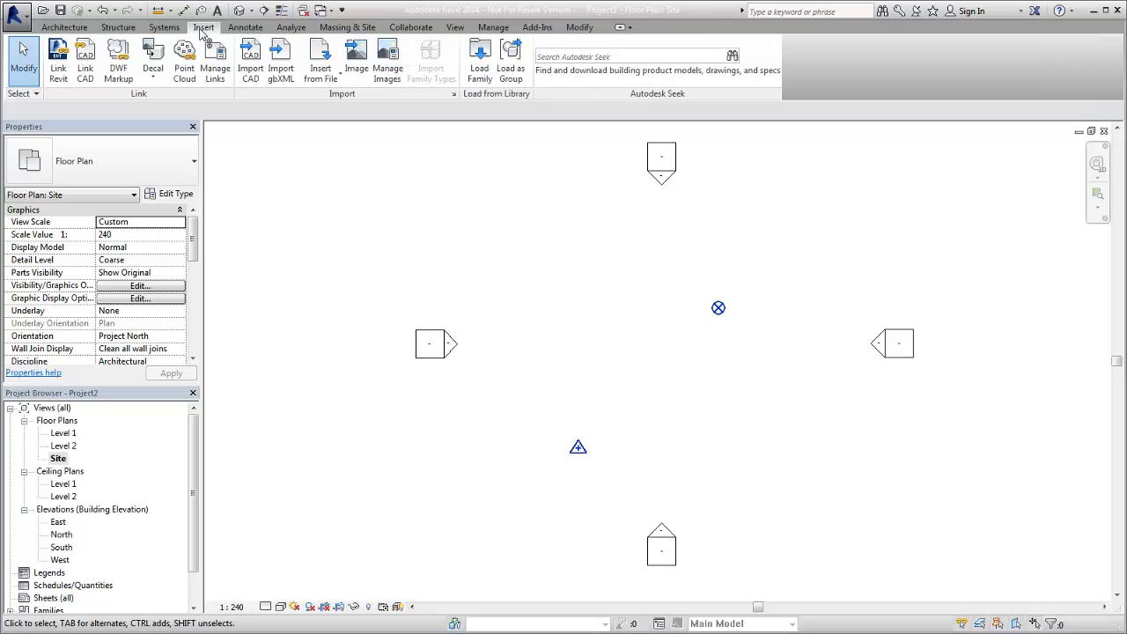
left_click(89, 59)
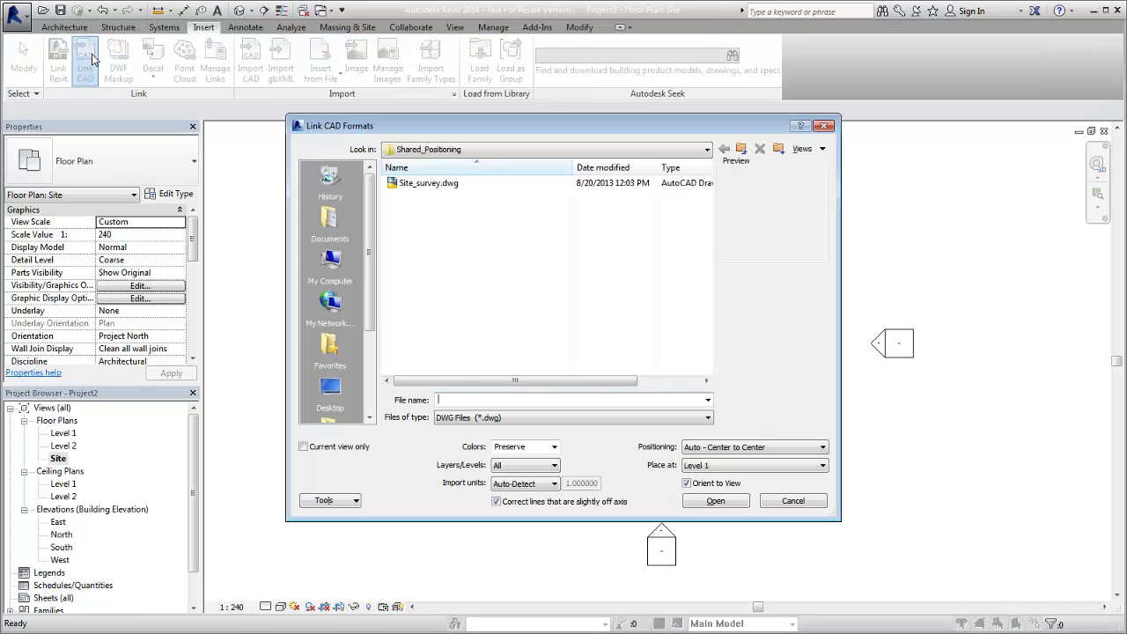
left_click(421, 185)
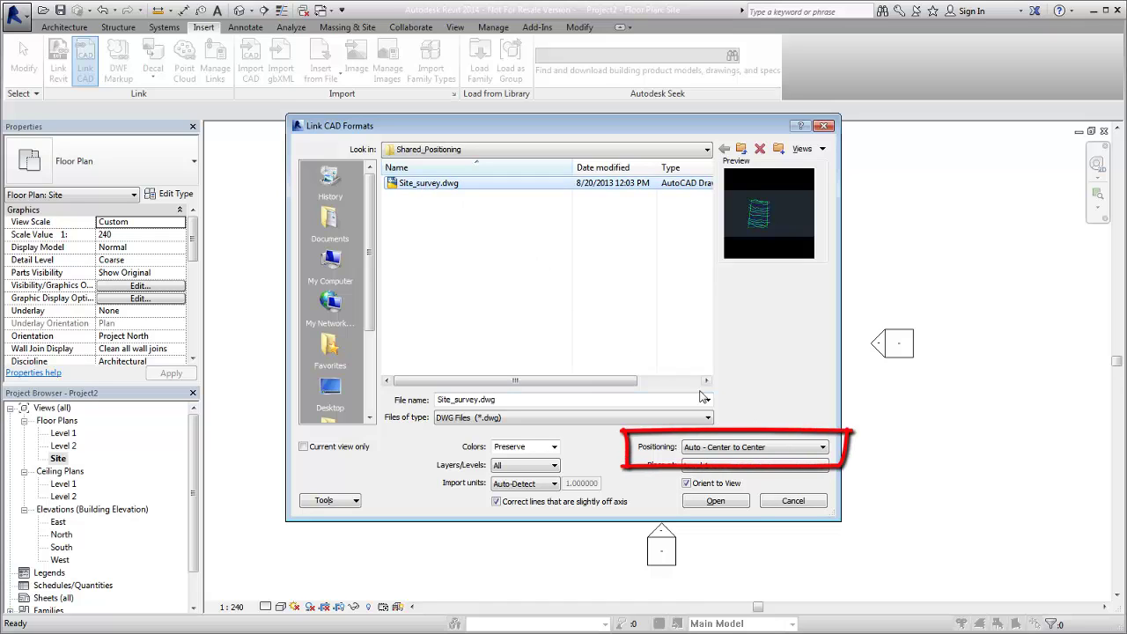
left_click(819, 447)
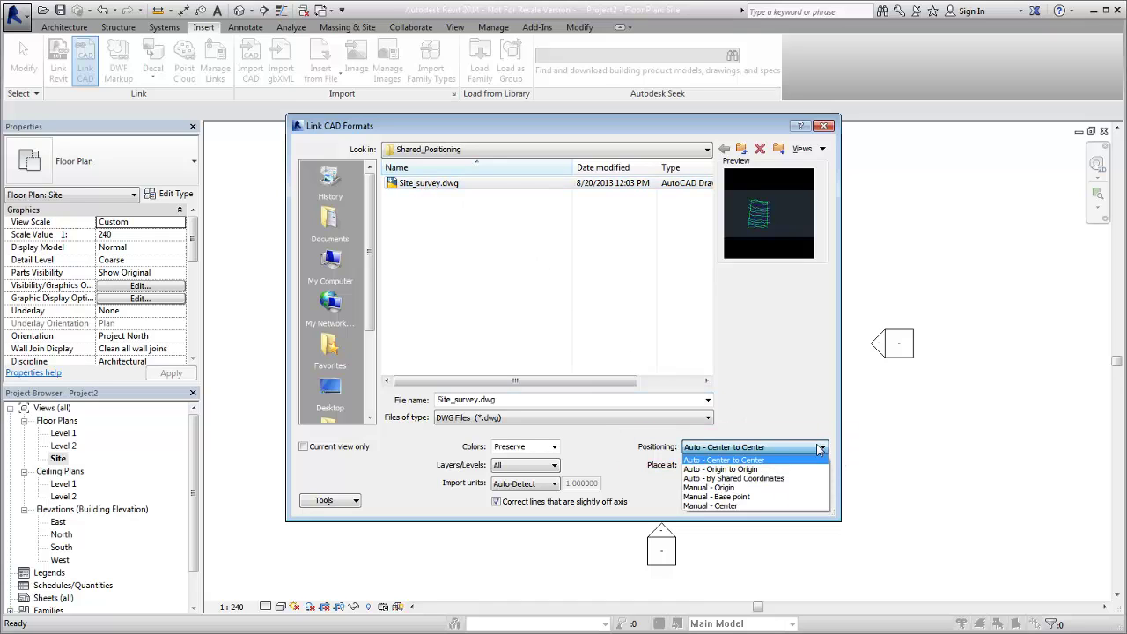
left_click(750, 470)
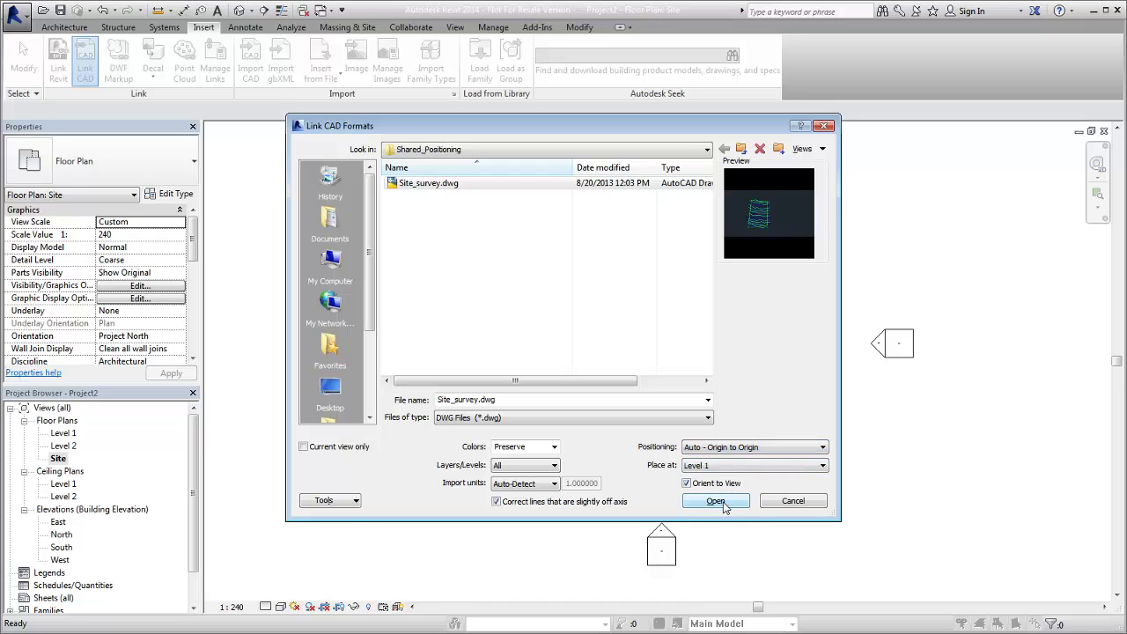
left_click(715, 501)
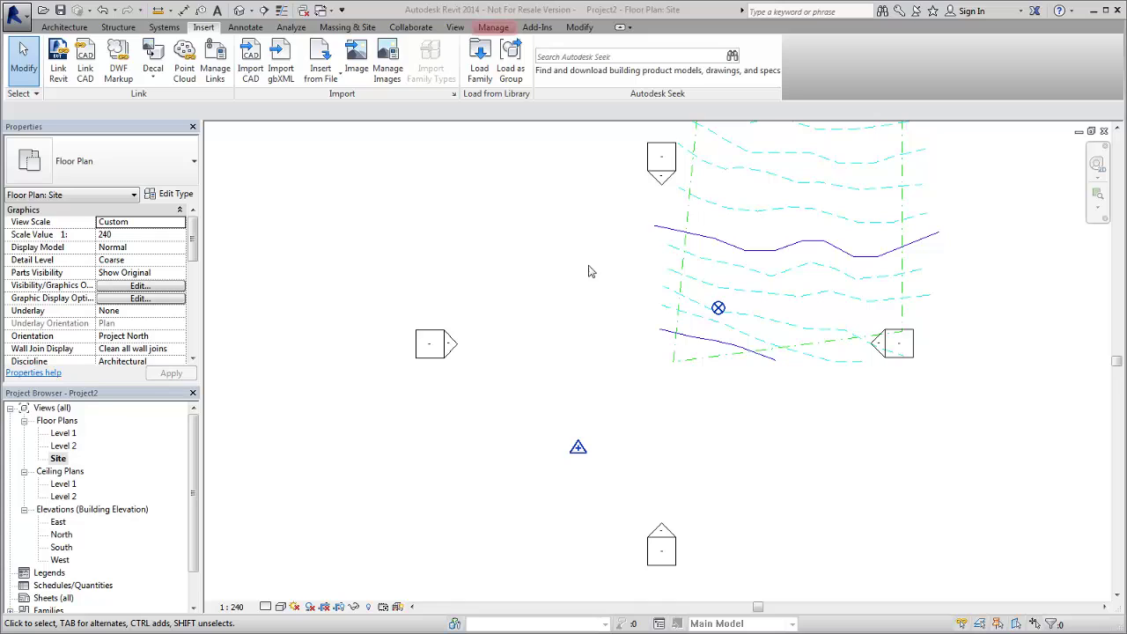
Step: Acquire shared coordinates by picking the linked Site_survey.dwg in the plan
left_click(491, 29)
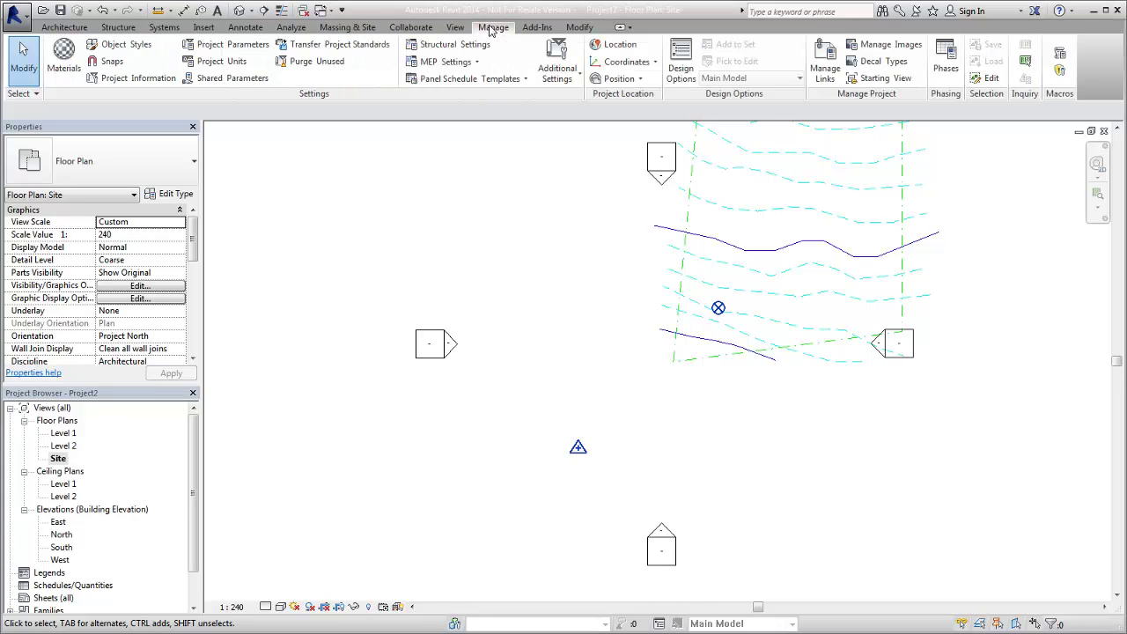
left_click(636, 63)
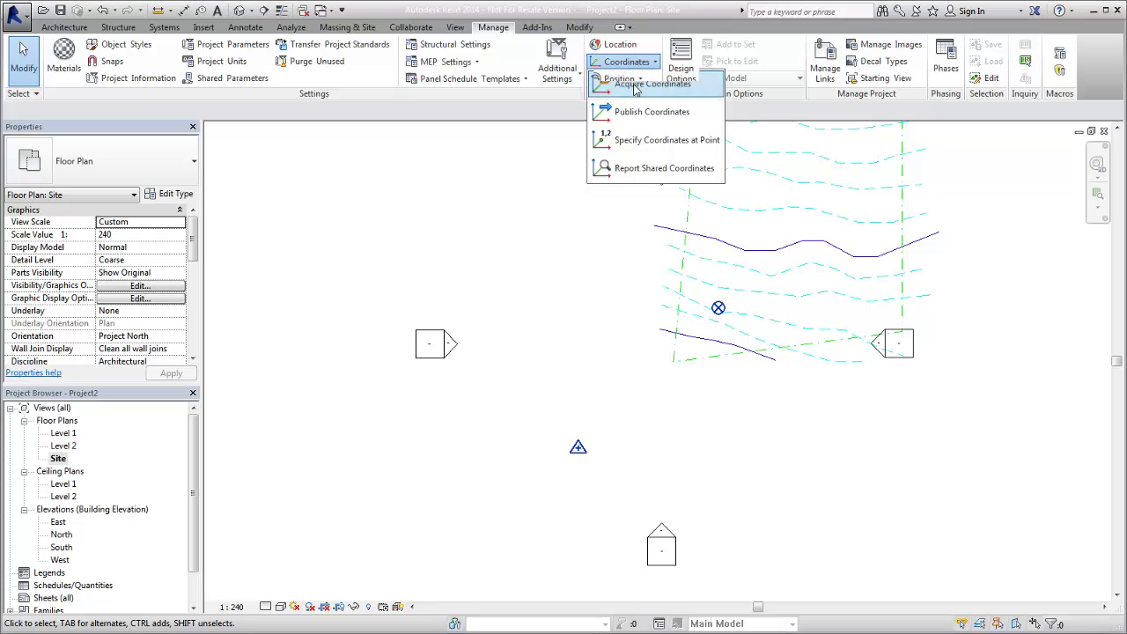
left_click(636, 84)
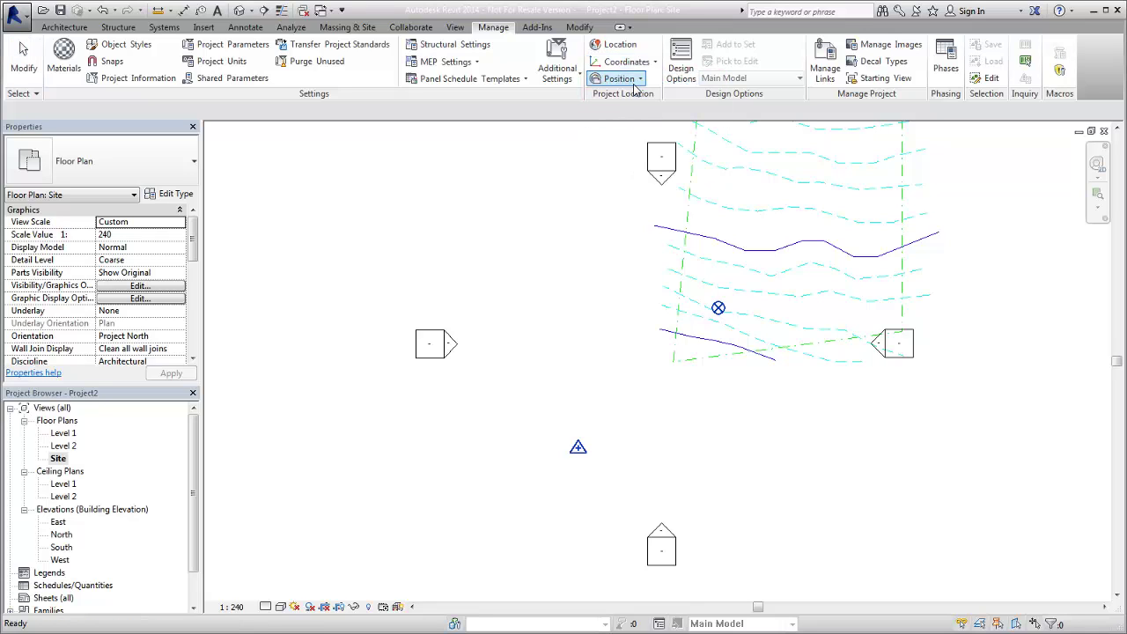
left_click(678, 344)
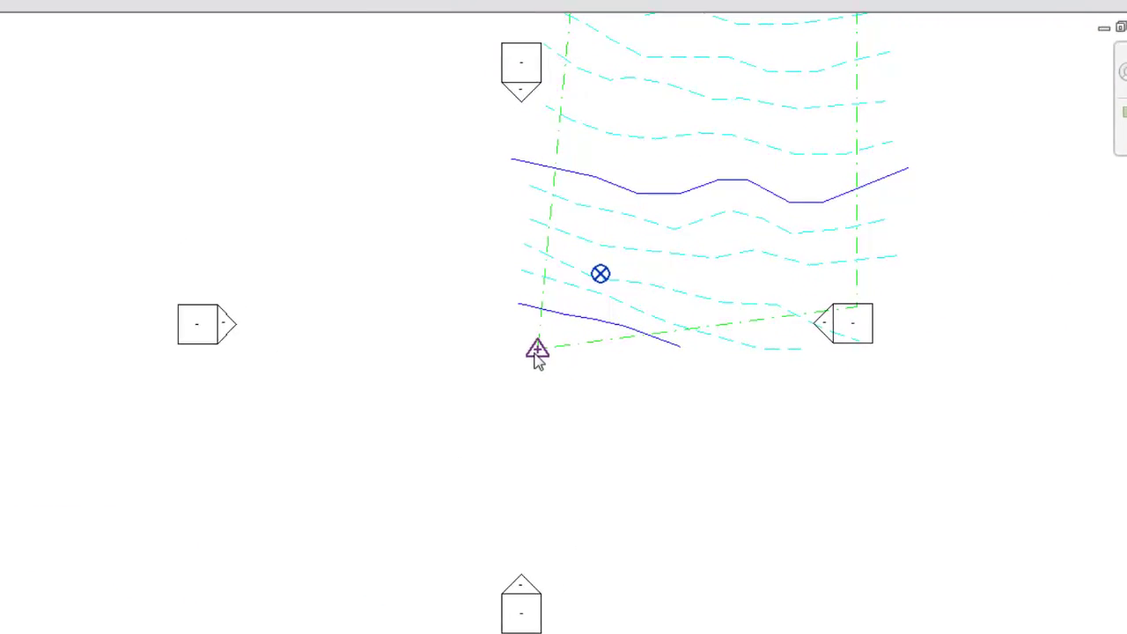
Step: Check the survey point, then set the project base point's N/S coordinate to 15240
left_click(673, 366)
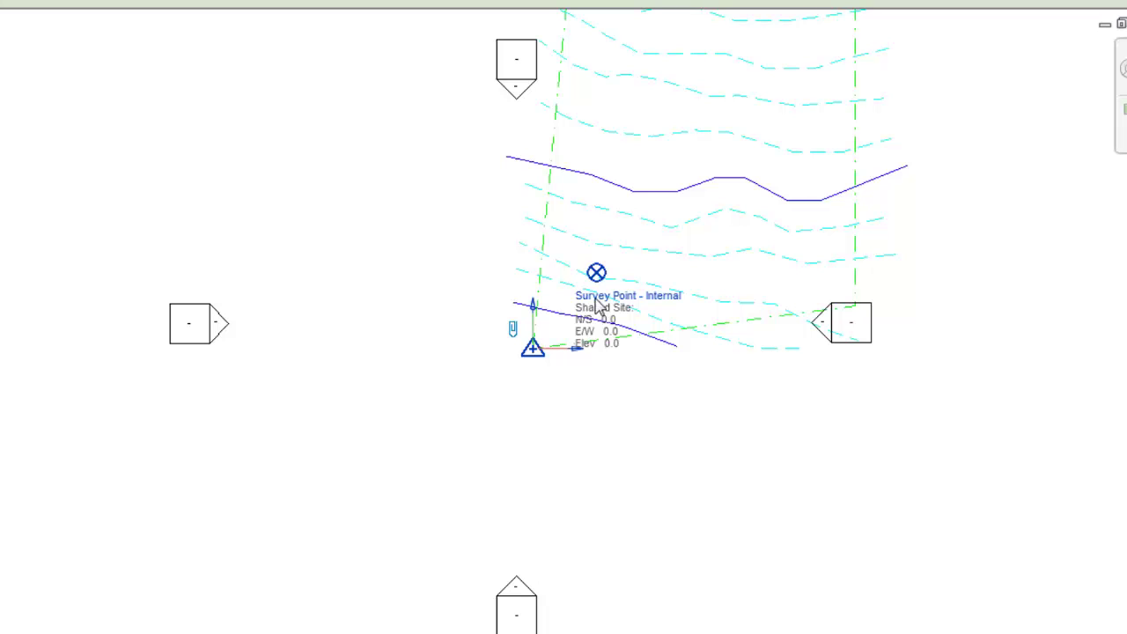
left_click(597, 273)
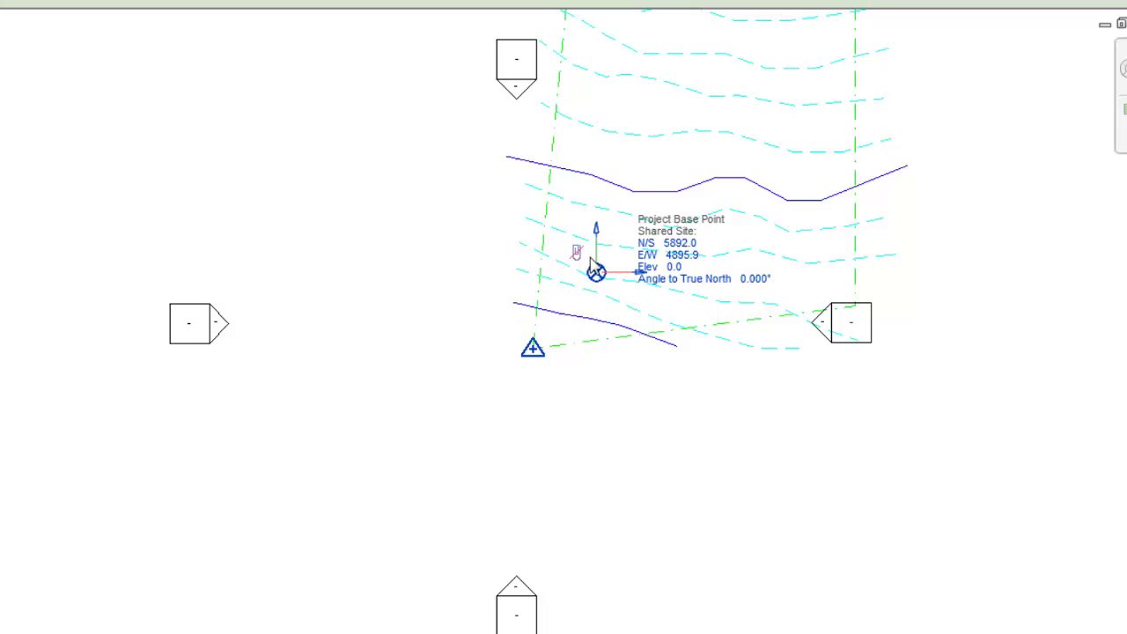
left_click(683, 249)
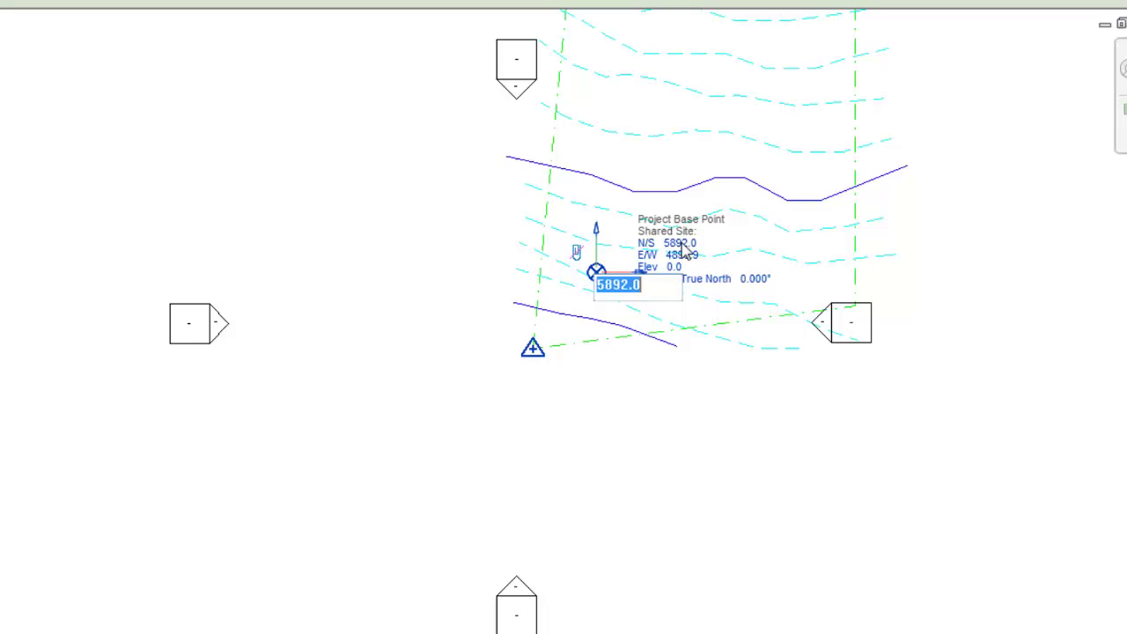
type("15")
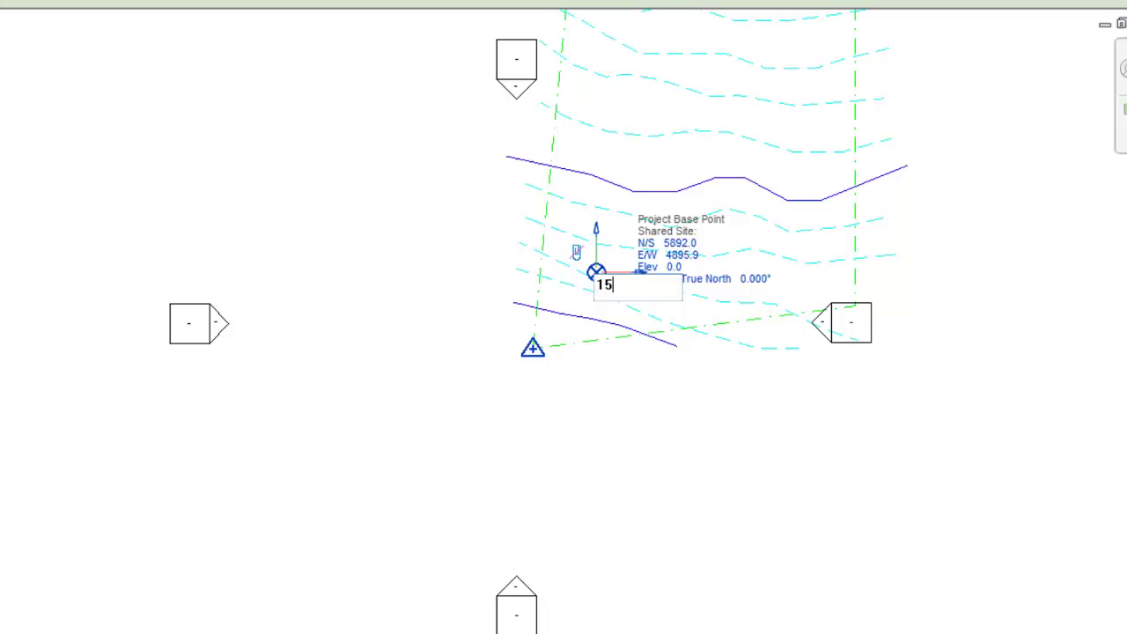
type("240")
key("Return")
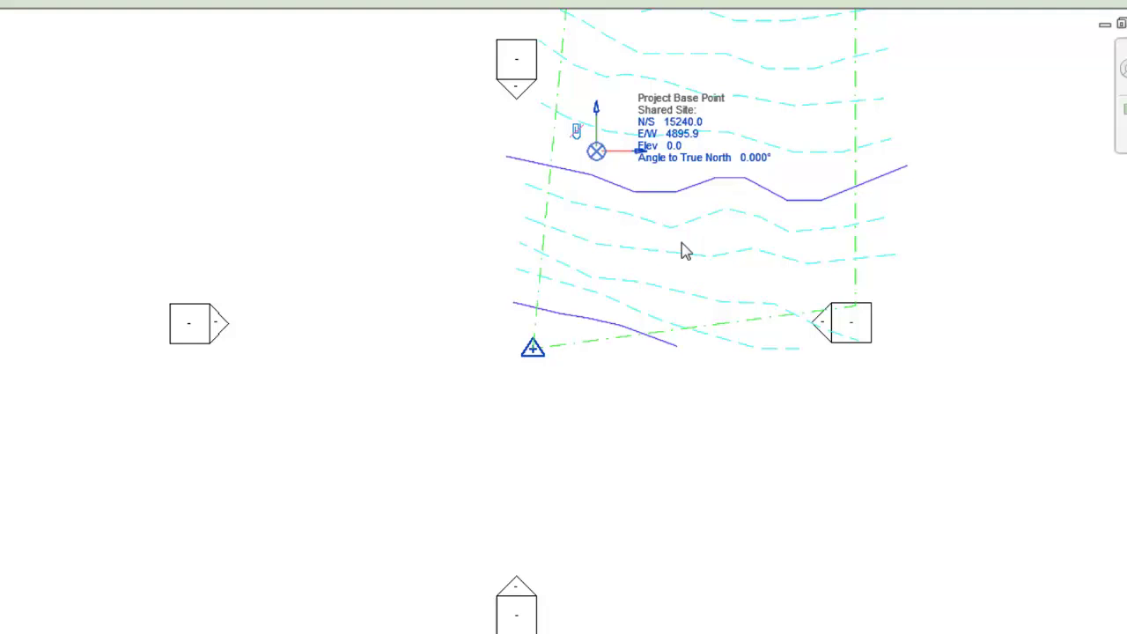
left_click(692, 135)
Step: Set the base point's E/W to 15, then drag the linked garage up to the site's top
type("1")
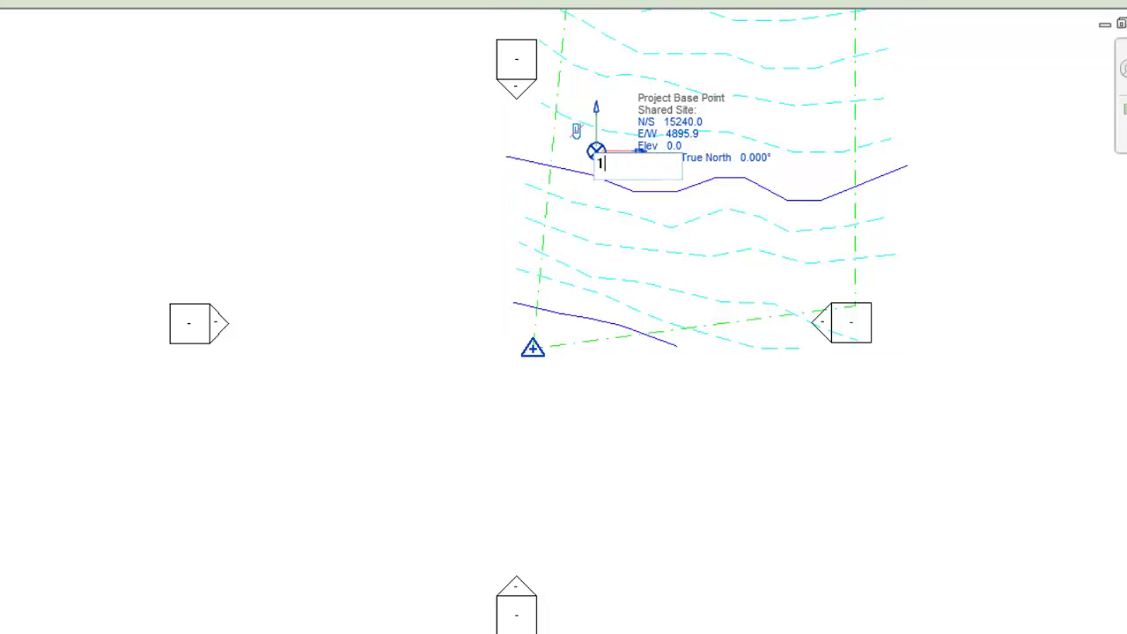
type("5")
key("Return")
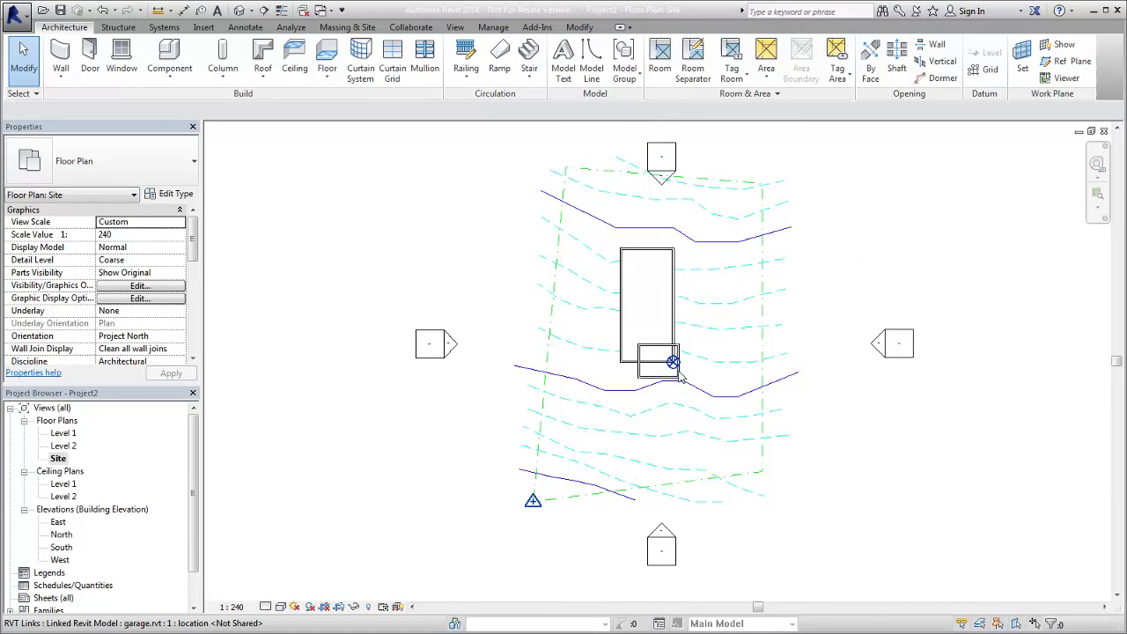
left_click(658, 378)
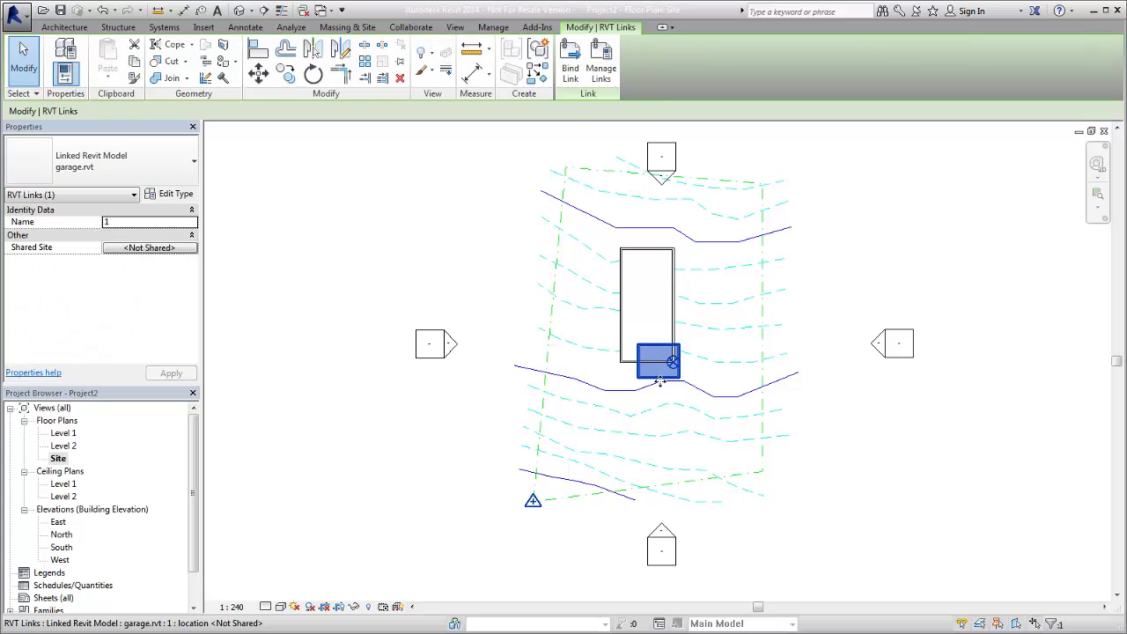
left_click_drag(659, 379, 720, 243)
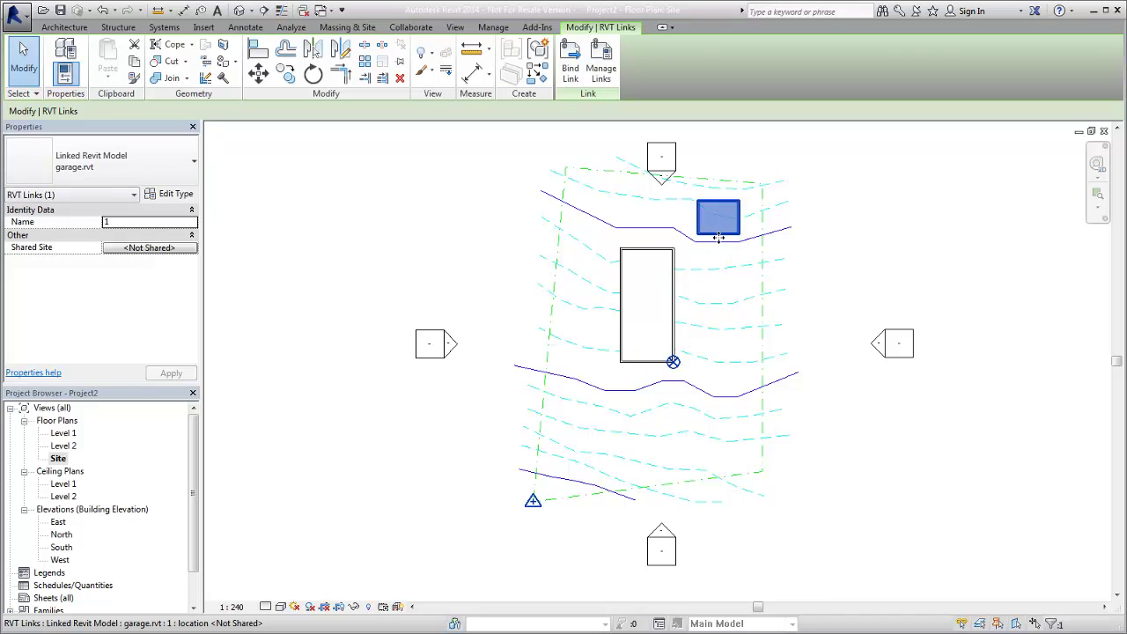
left_click(837, 289)
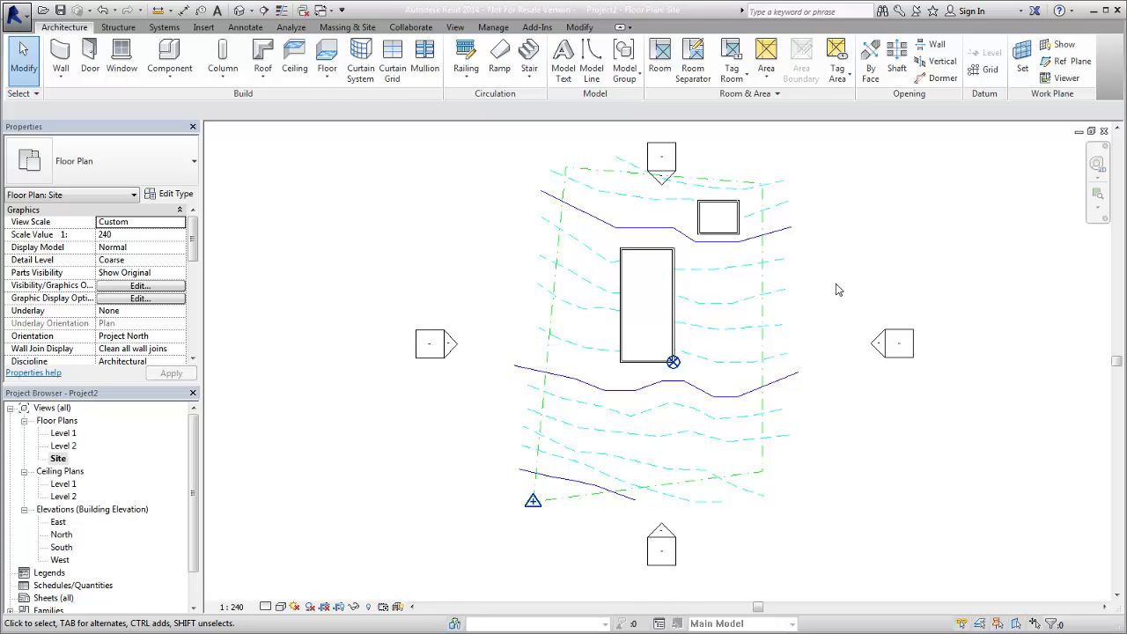
Step: Publish coordinates to the garage link, then save the host, storing the new position in garage.rvt
left_click(493, 28)
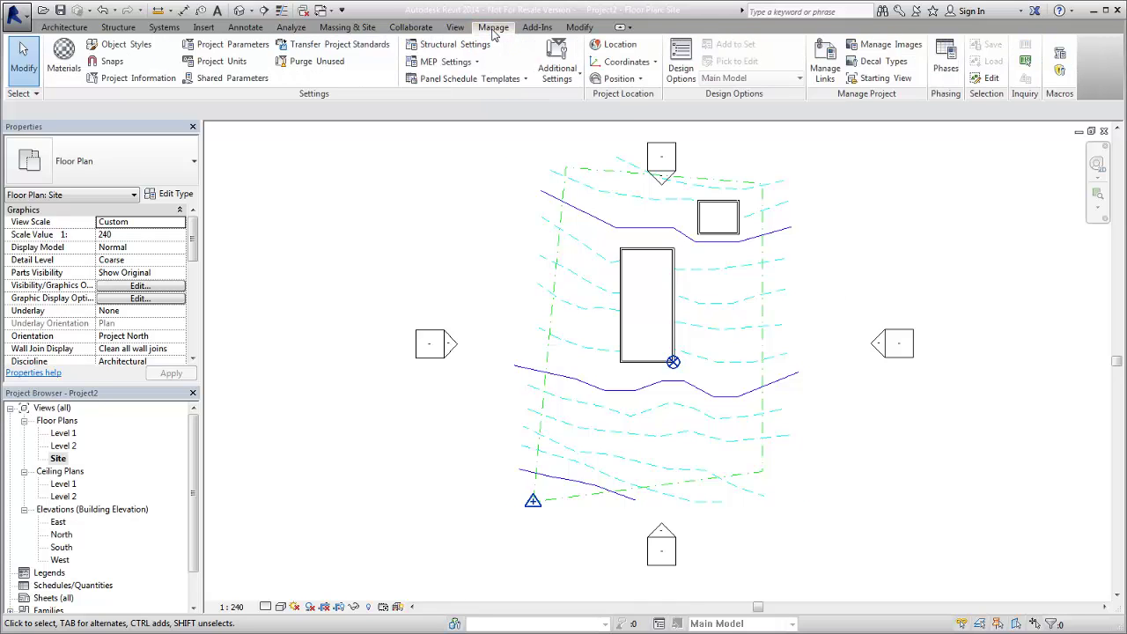
left_click(627, 64)
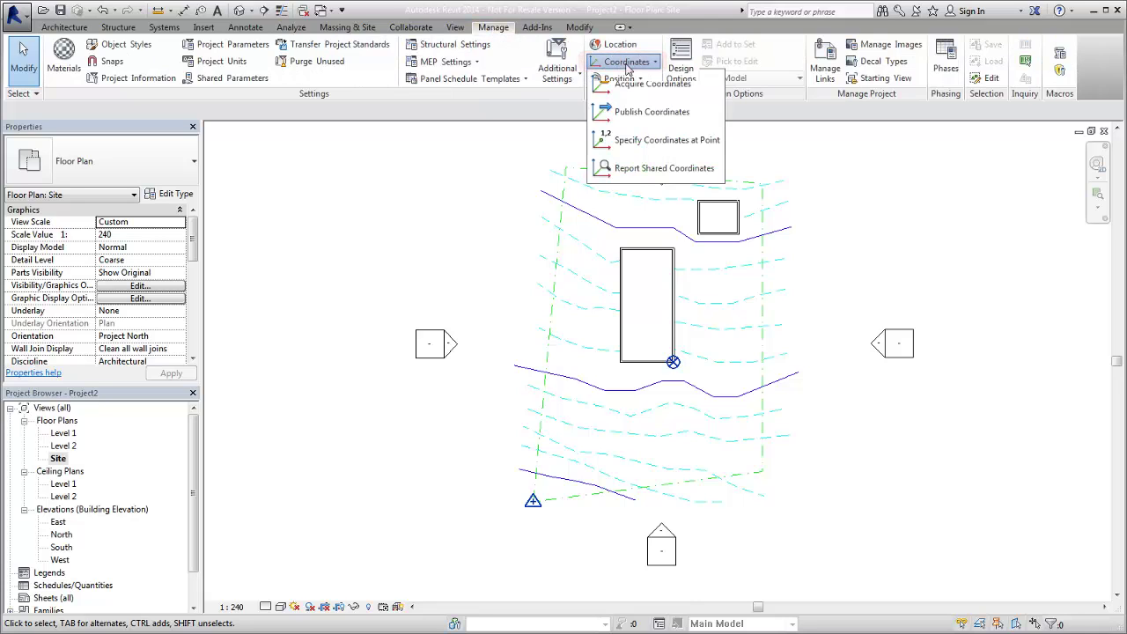
left_click(636, 113)
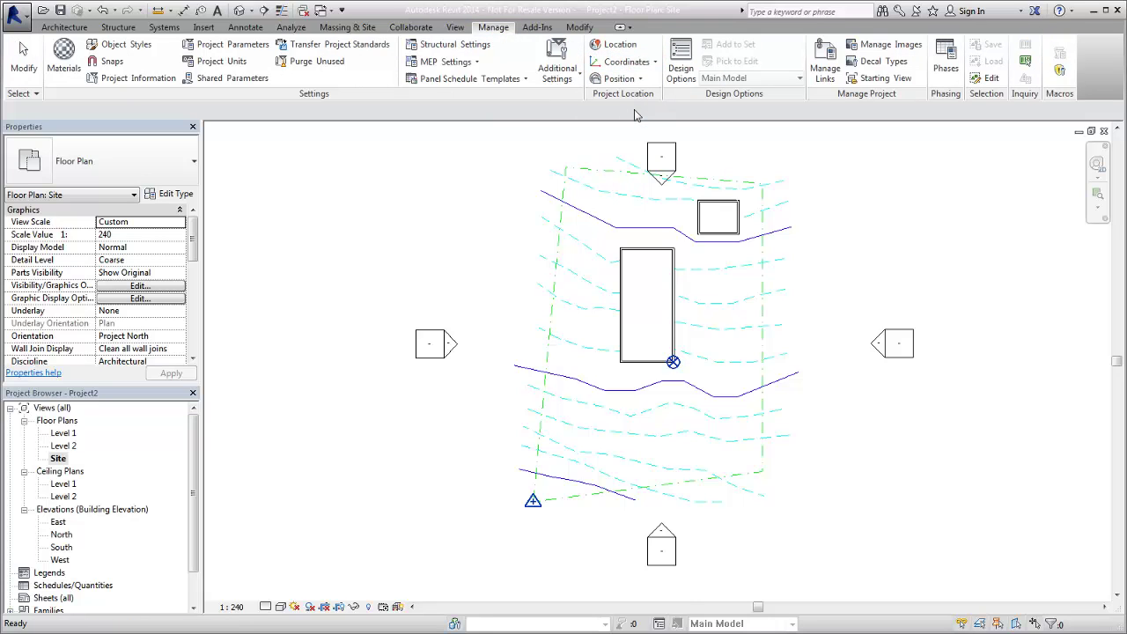
left_click(700, 217)
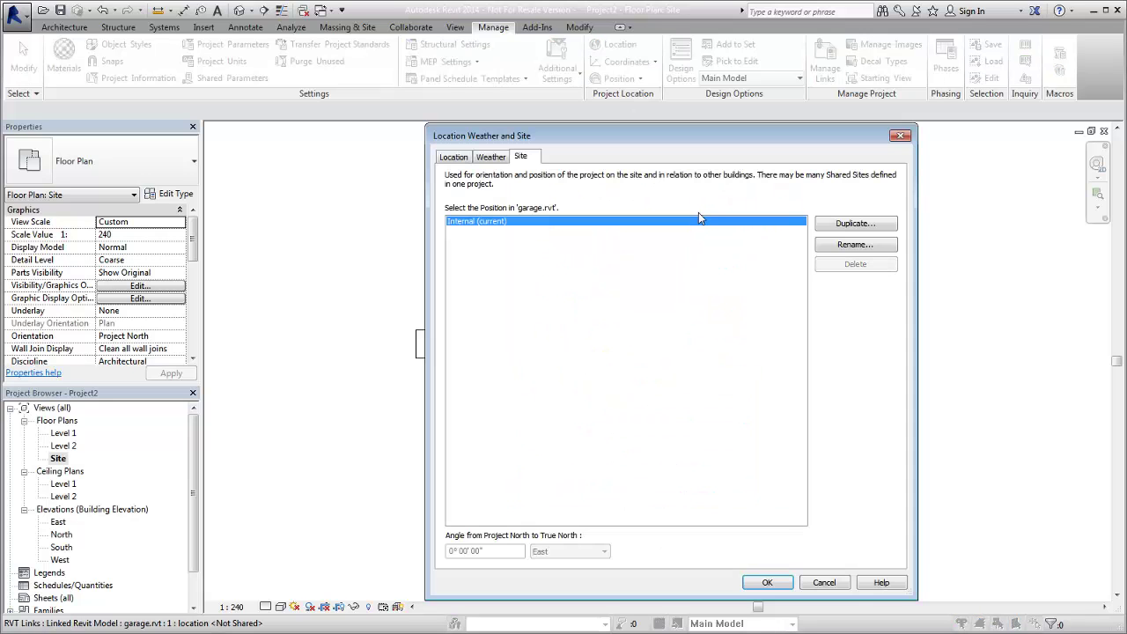
left_click(766, 583)
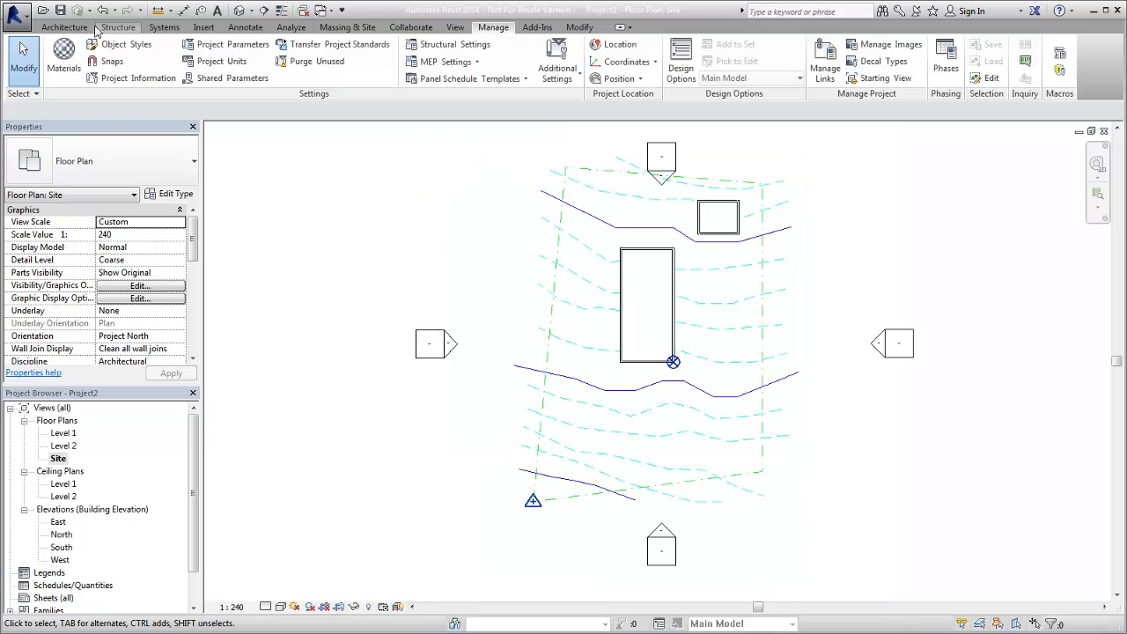
left_click(60, 11)
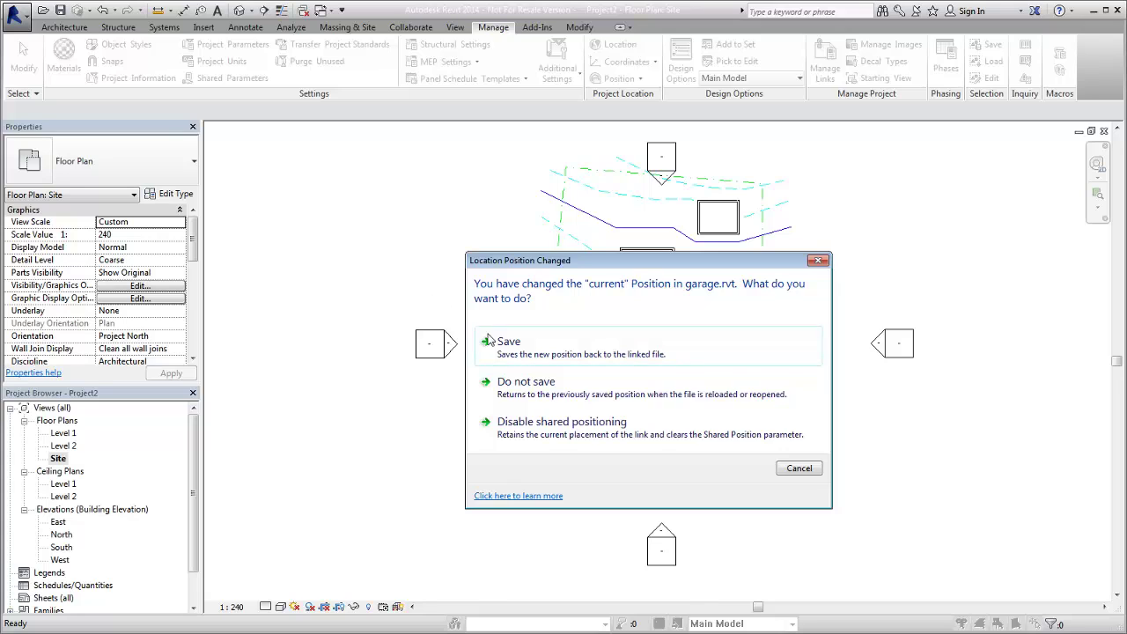
left_click(518, 352)
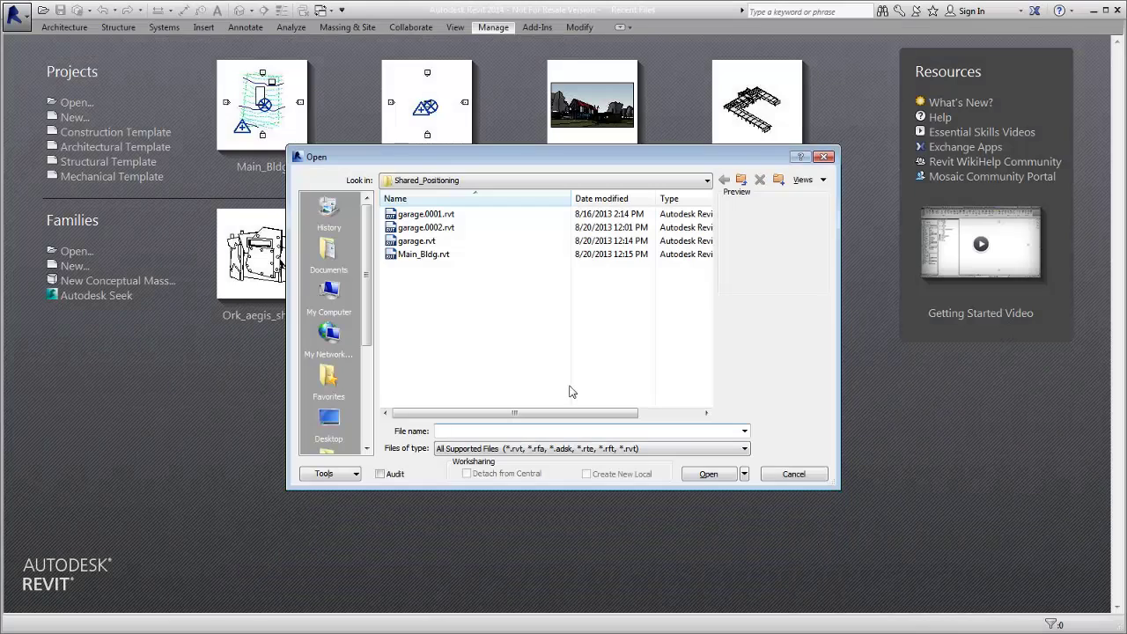
Step: Open garage.rvt and link Site_survey.dwg with Auto - By Shared Coordinates positioning
left_click(417, 240)
left_click(708, 474)
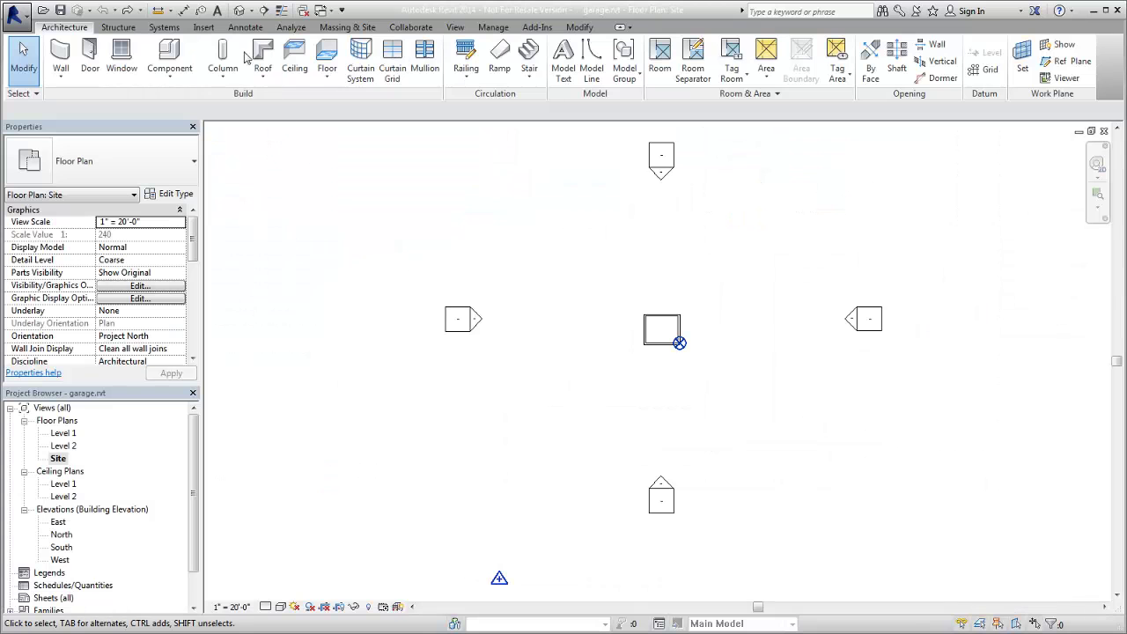
left_click(202, 28)
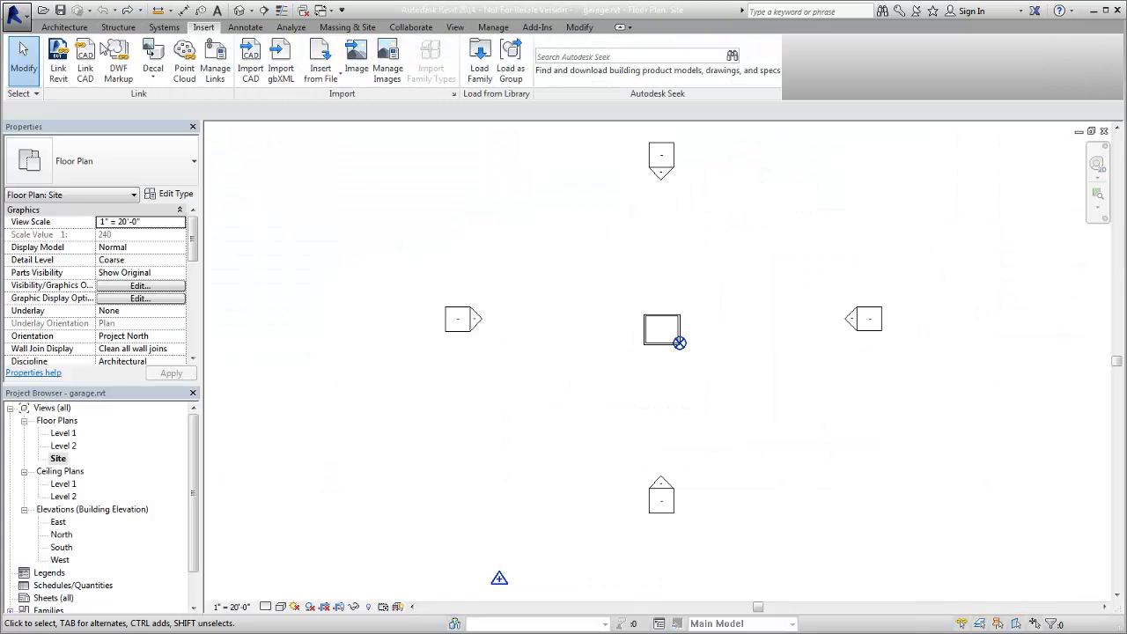
left_click(86, 60)
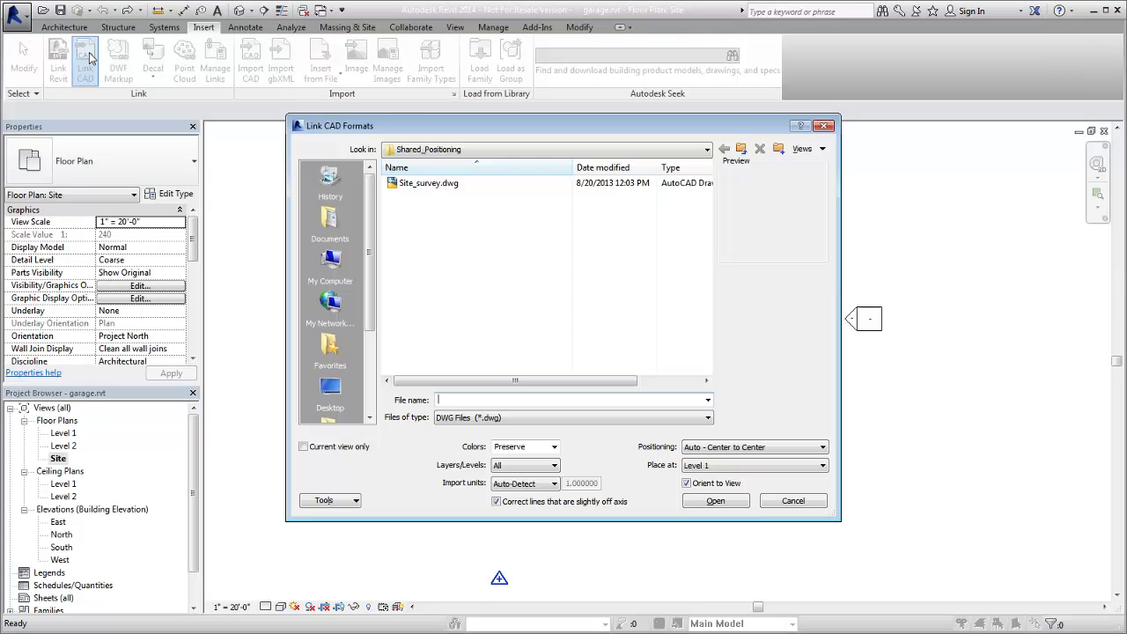
left_click(419, 184)
left_click(822, 447)
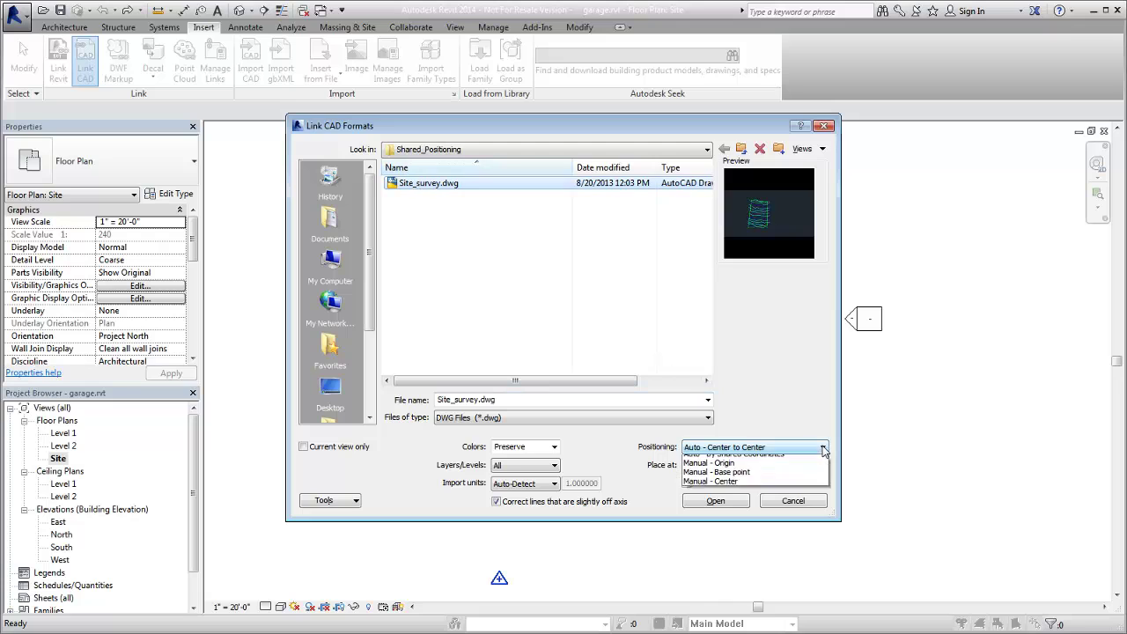
left_click(776, 481)
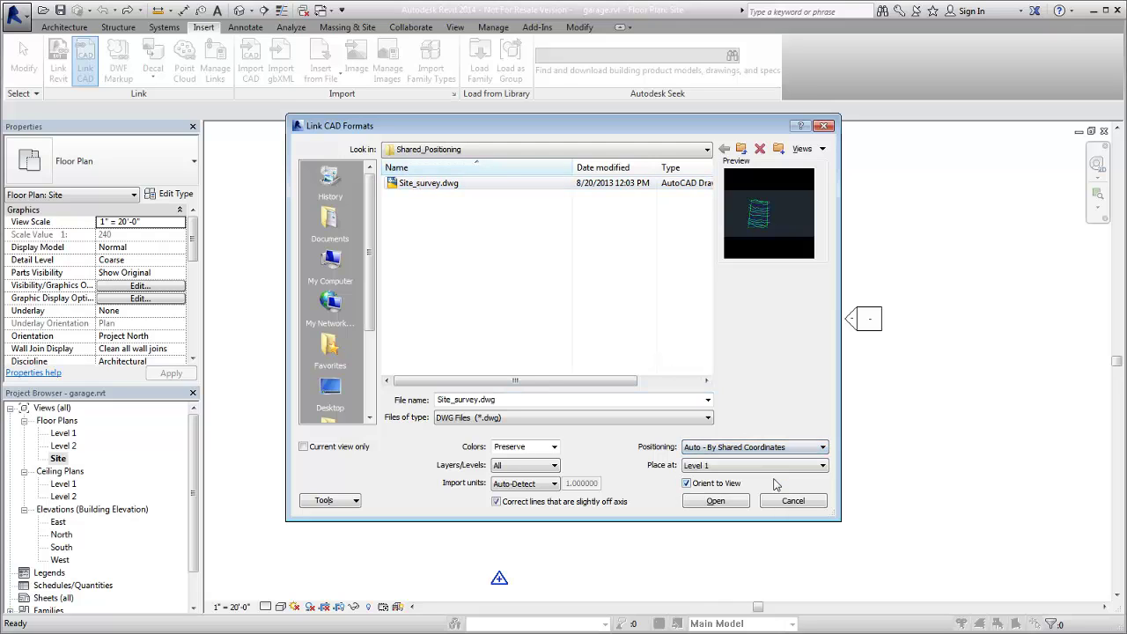
left_click(736, 505)
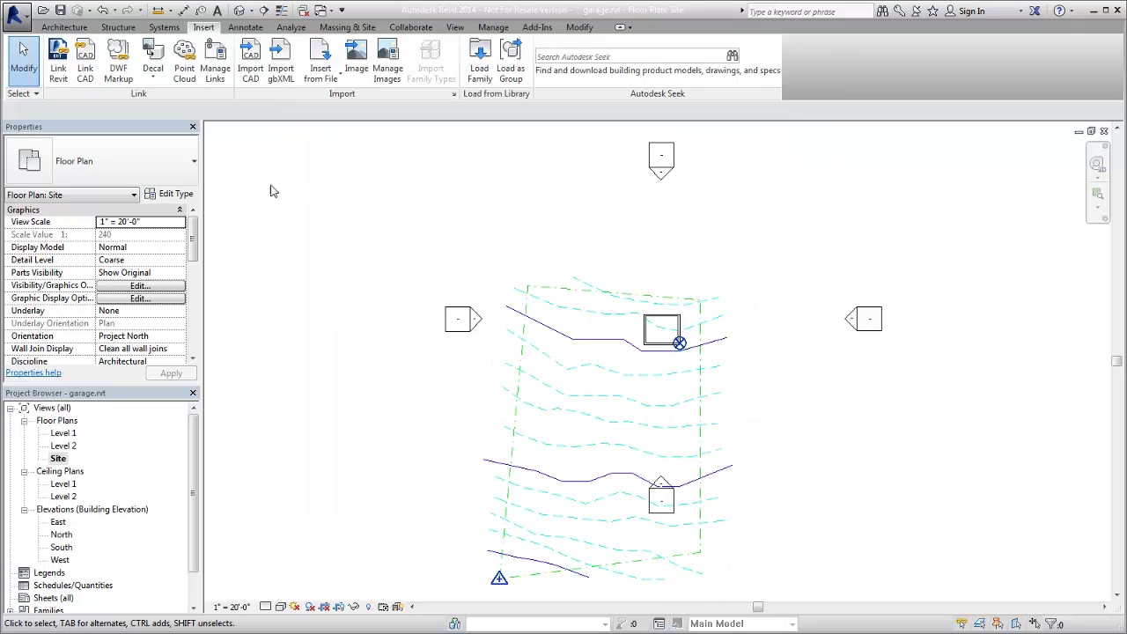
Step: Link Main_Bldg.rvt into the garage project by shared coordinates
left_click(58, 62)
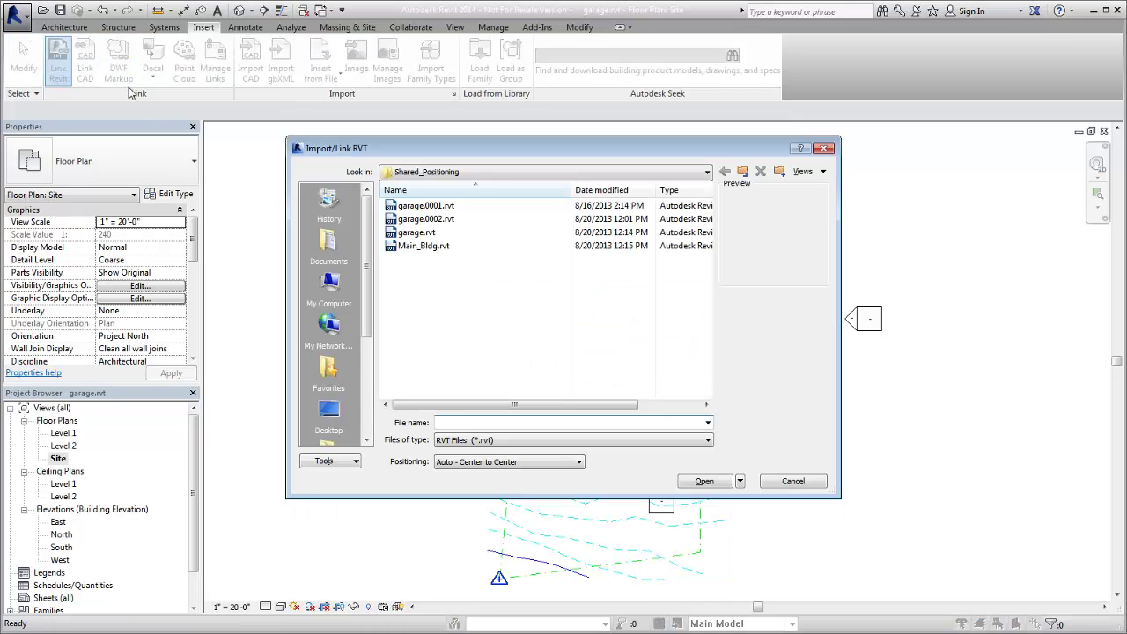
left_click(428, 249)
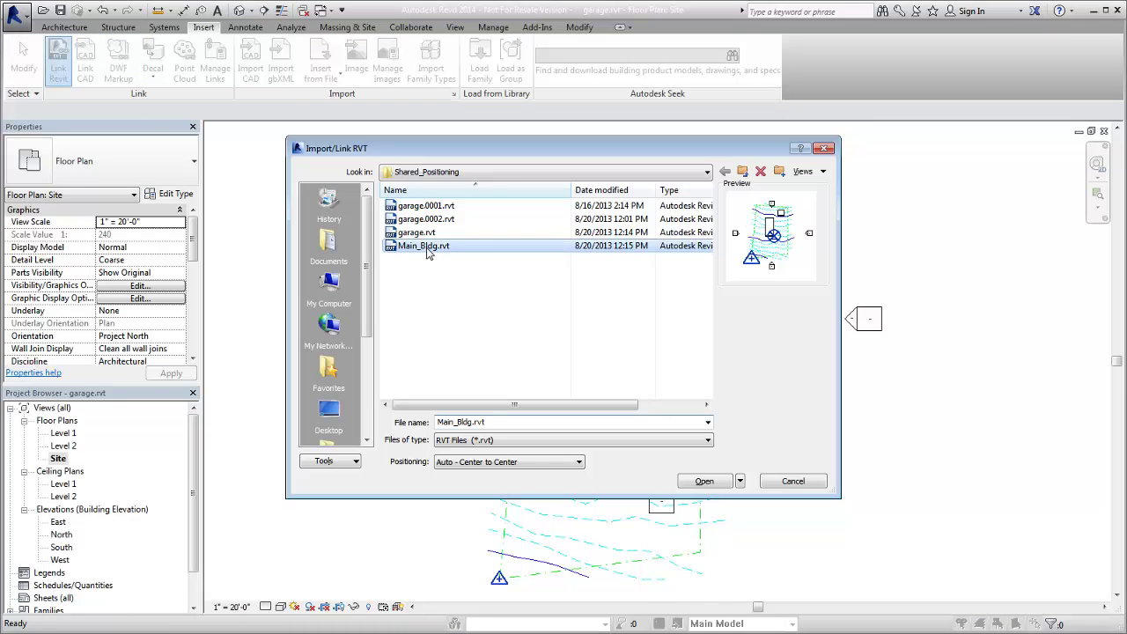
left_click(579, 462)
left_click(534, 493)
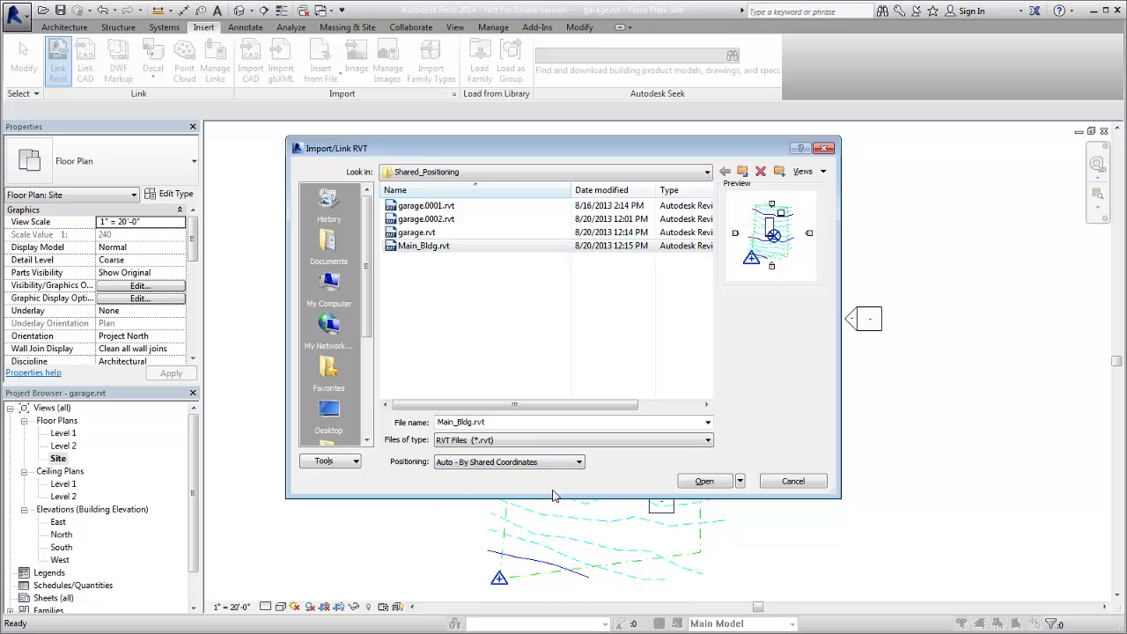
left_click(697, 482)
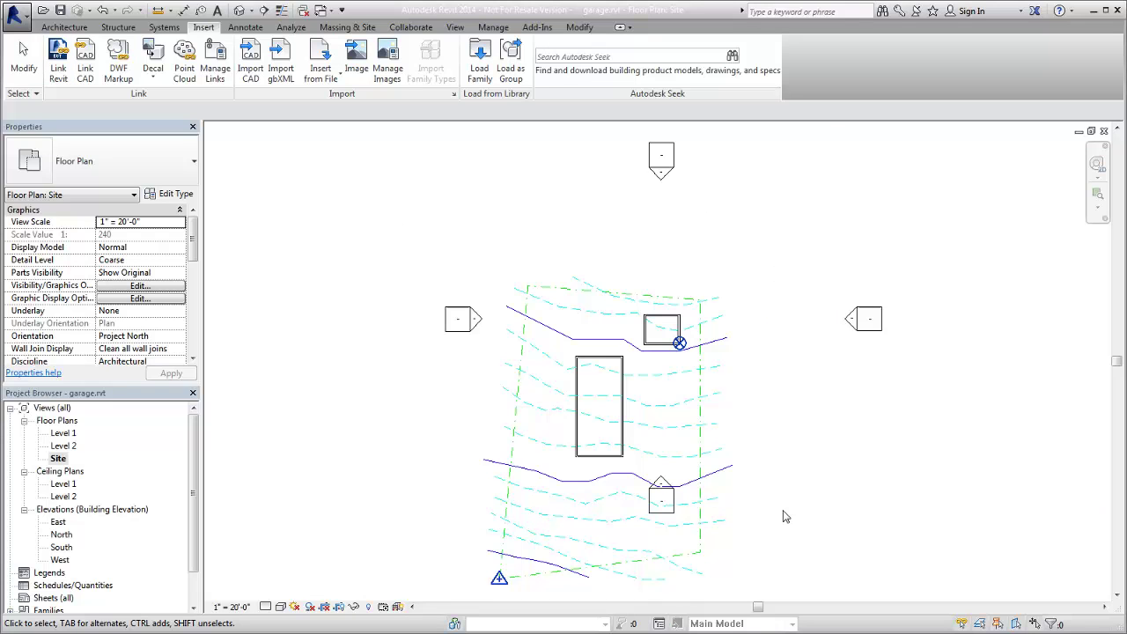